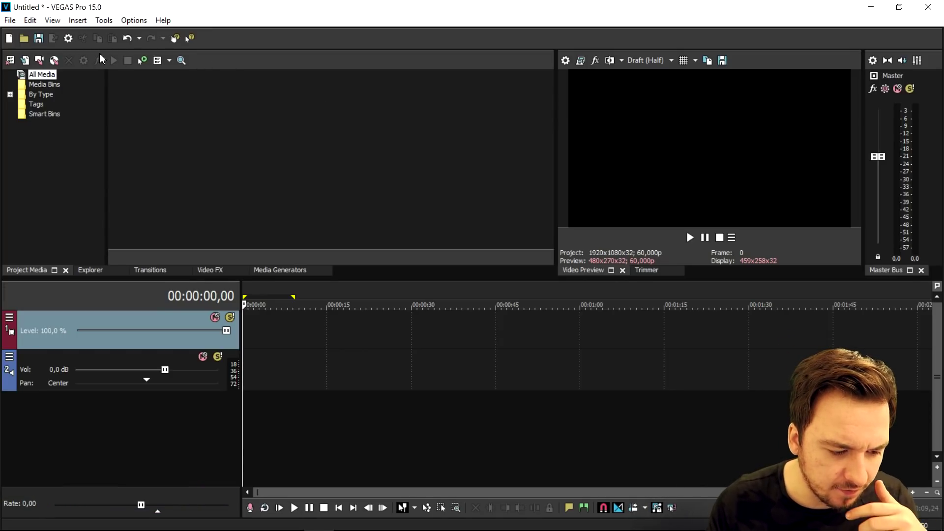
# - Apply the Default Layout from View > Window Layouts to reset the workspace panels
pyautogui.click(56, 20)
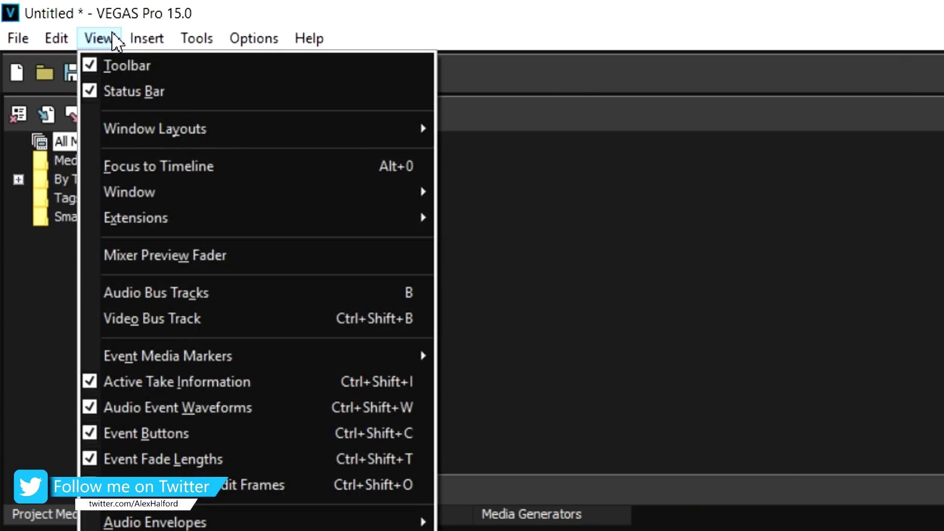
pyautogui.moveTo(208, 125)
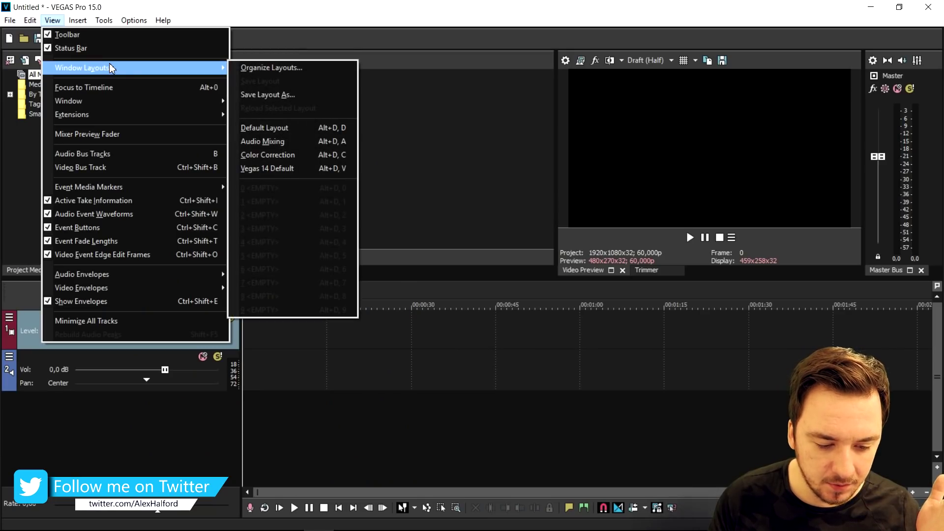
pyautogui.click(333, 127)
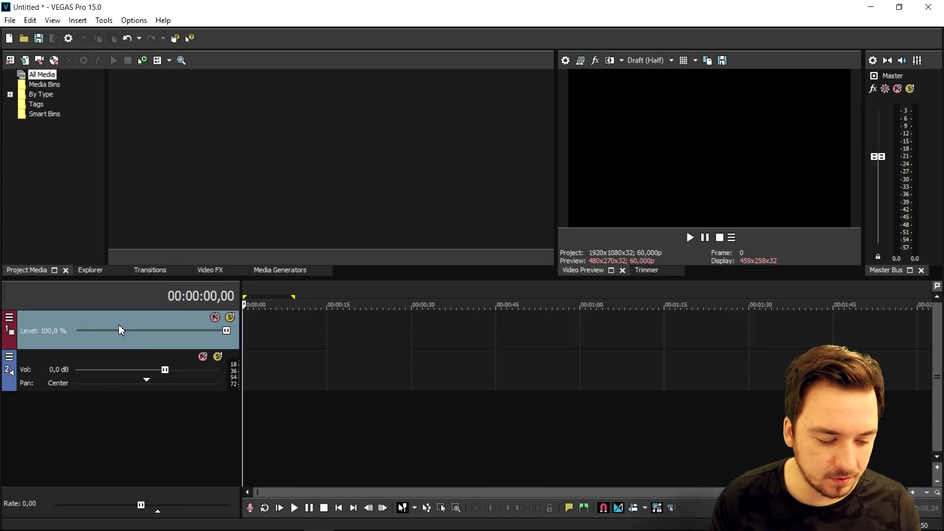
# - Enable all ten video track header buttons, from Bypass Motion Blur through Min/Max, in Edit Visible Button Set
pyautogui.click(9, 317)
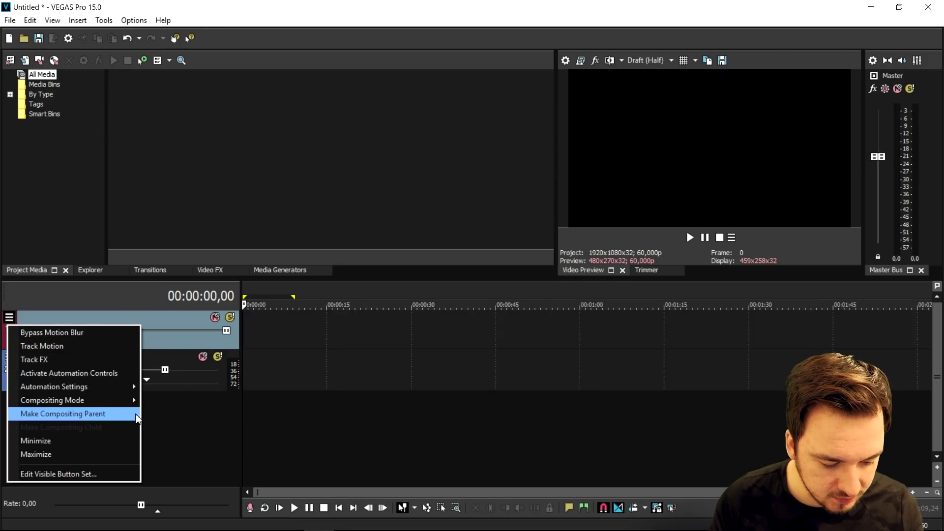
pyautogui.click(118, 474)
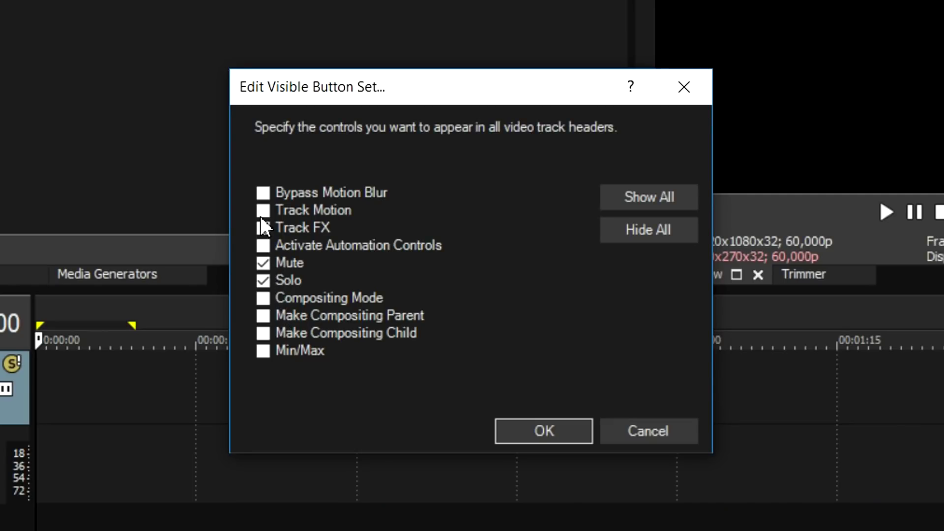
pyautogui.moveTo(304, 103); pyautogui.dragTo(118, 0)
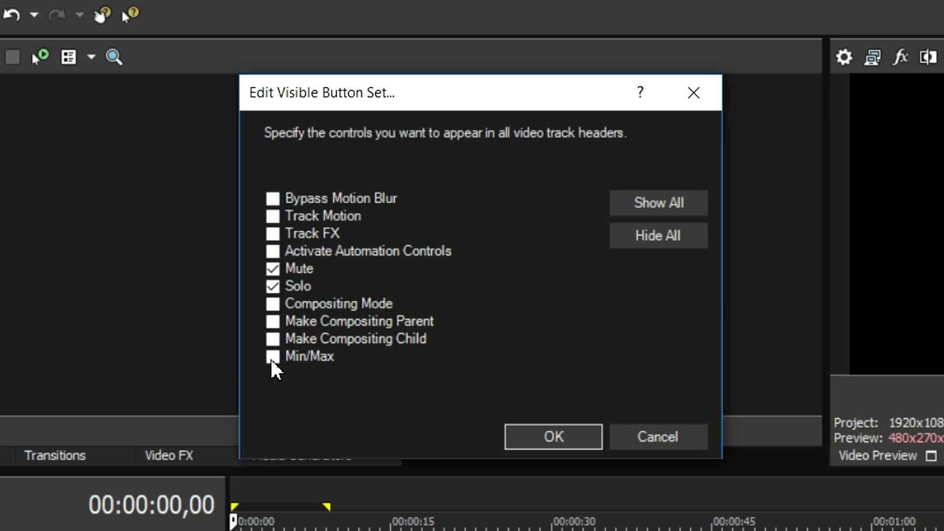
pyautogui.click(273, 358)
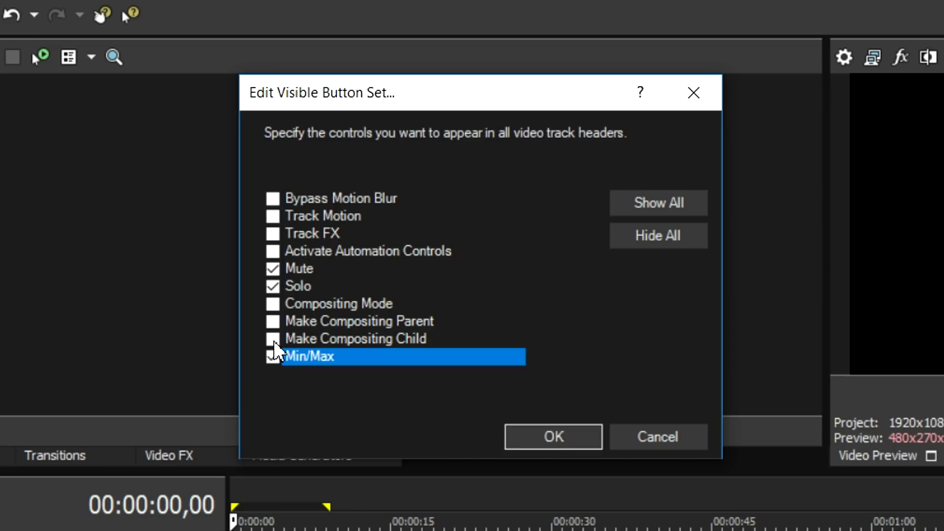
pyautogui.click(273, 340)
pyautogui.click(274, 322)
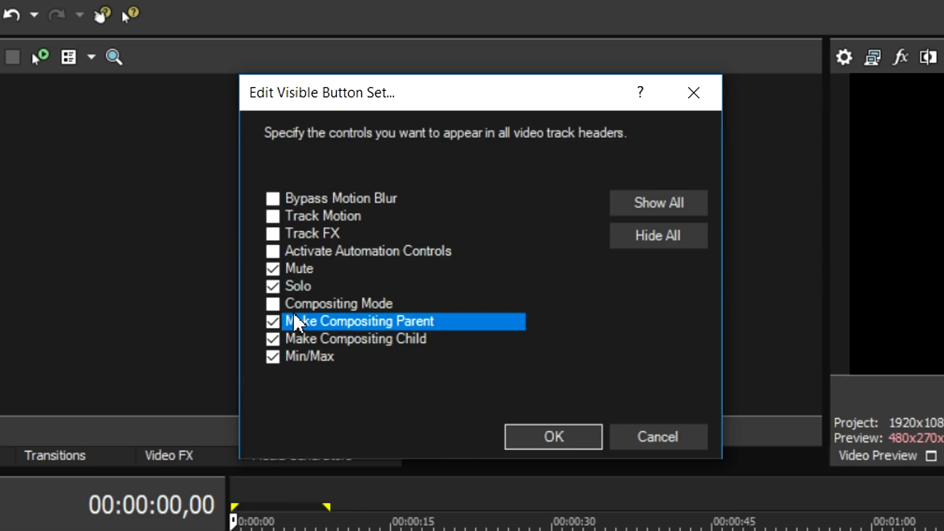
pyautogui.click(274, 305)
pyautogui.click(274, 252)
pyautogui.click(274, 234)
pyautogui.click(273, 216)
pyautogui.click(273, 199)
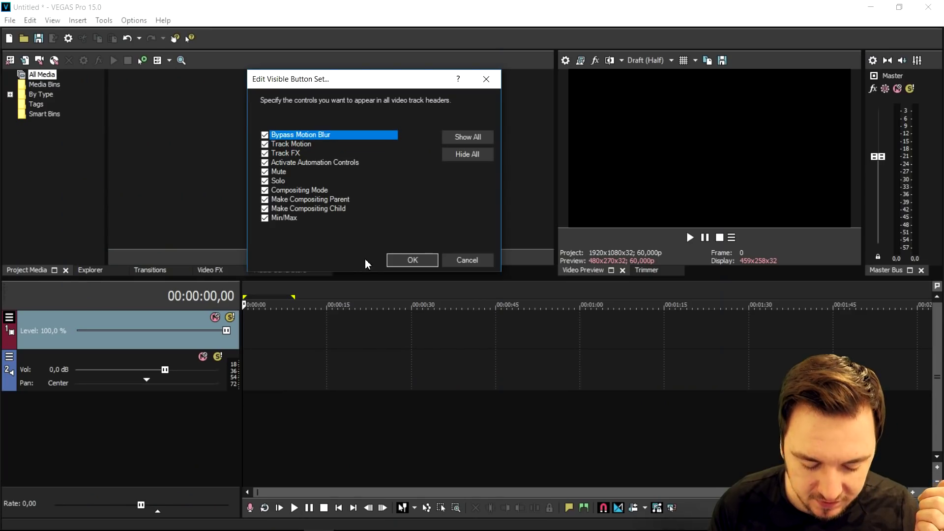
pyautogui.click(411, 261)
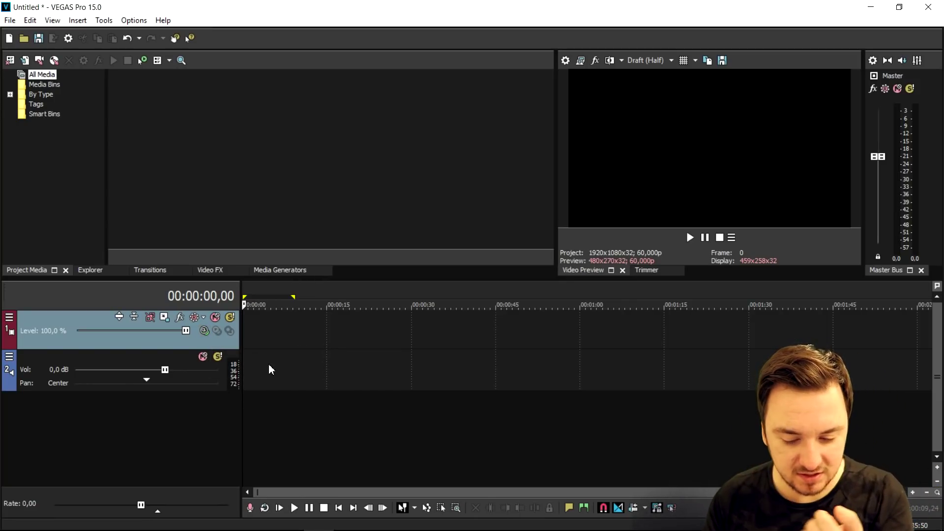
# - Turn on all ten Video Preview buttons, including Record, Loop Playback, Play From Start, Go to Start/End and Previous/Next Frame
pyautogui.click(732, 238)
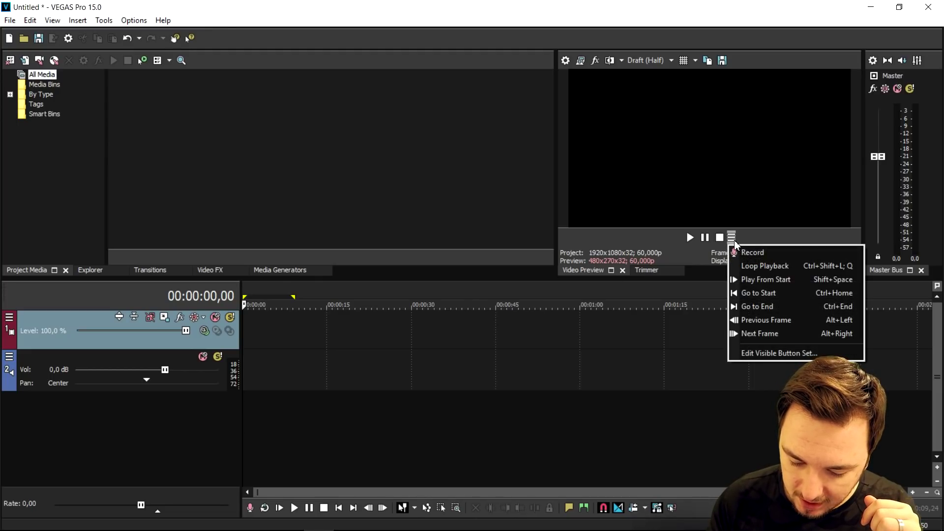
pyautogui.click(782, 354)
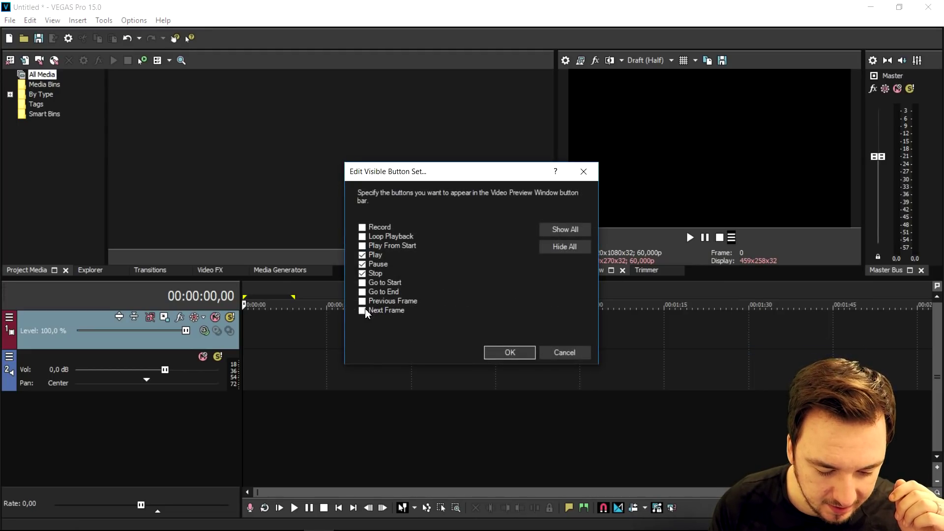
pyautogui.click(362, 310)
pyautogui.click(363, 301)
pyautogui.click(364, 293)
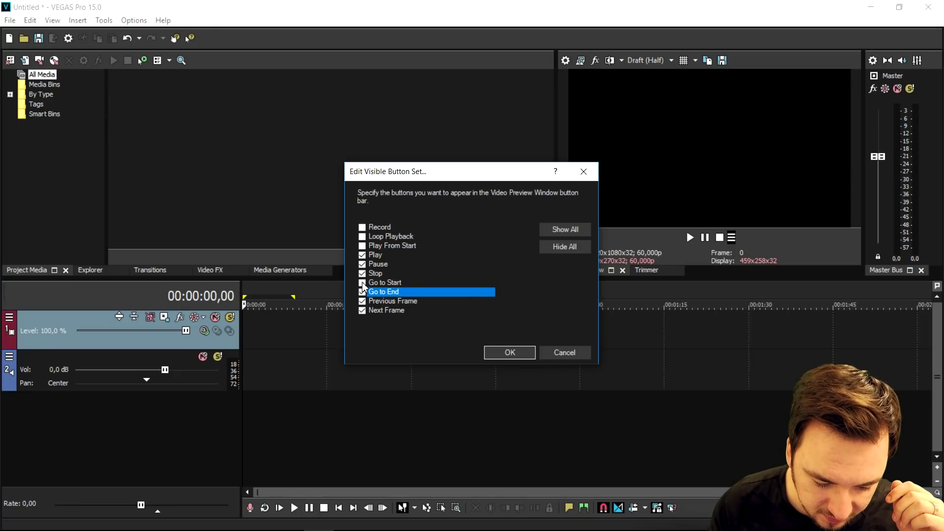
pyautogui.click(363, 284)
pyautogui.click(364, 247)
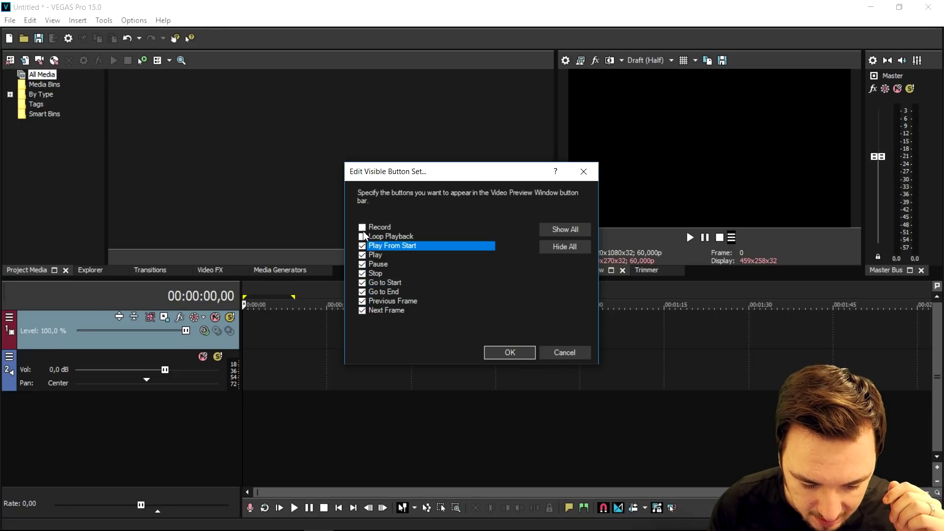
pyautogui.click(363, 236)
pyautogui.click(362, 228)
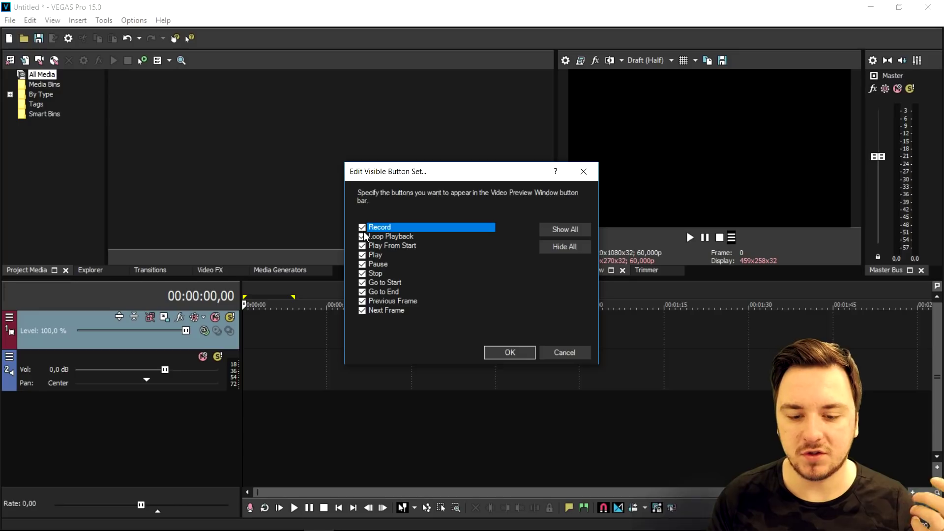
pyautogui.click(505, 351)
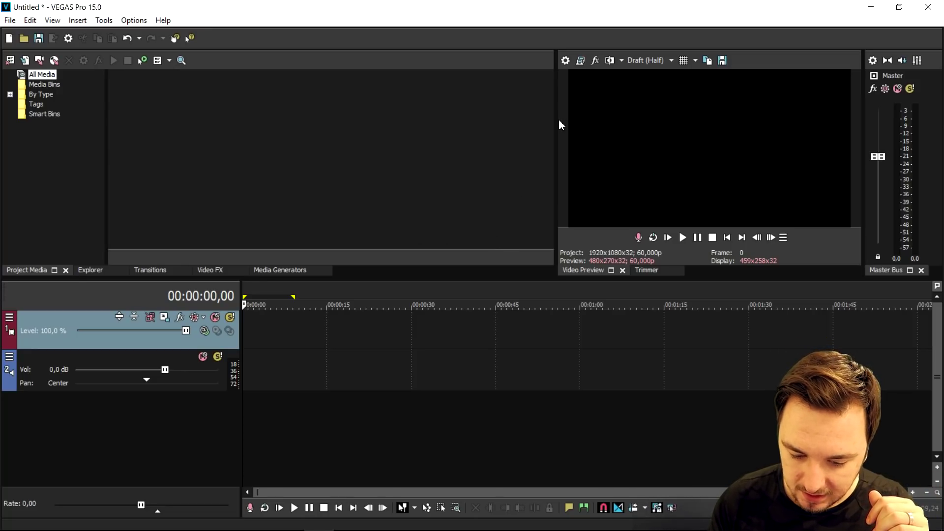
# - Narrow Project Media to widen Video Preview, then readjust the timeline splitter for a 476x268 preview
pyautogui.moveTo(557, 119); pyautogui.dragTo(354, 102)
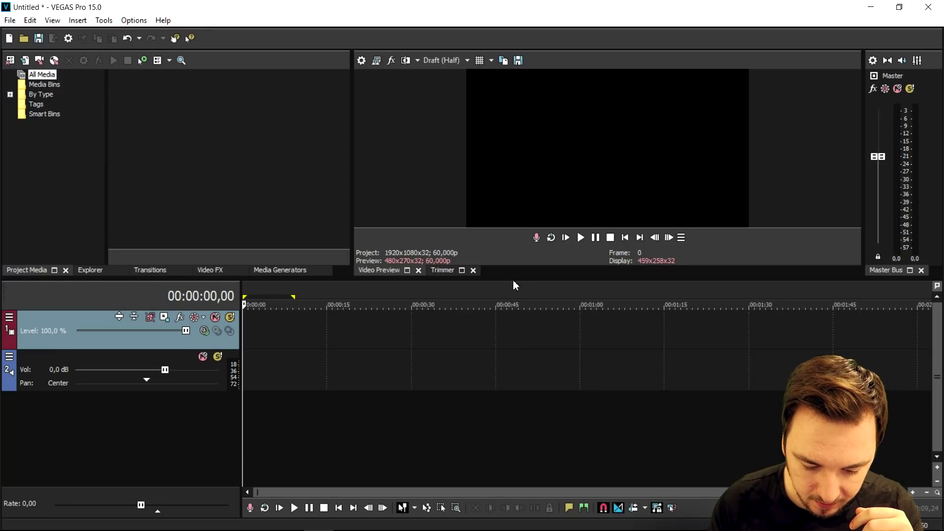
pyautogui.moveTo(512, 281); pyautogui.dragTo(530, 362)
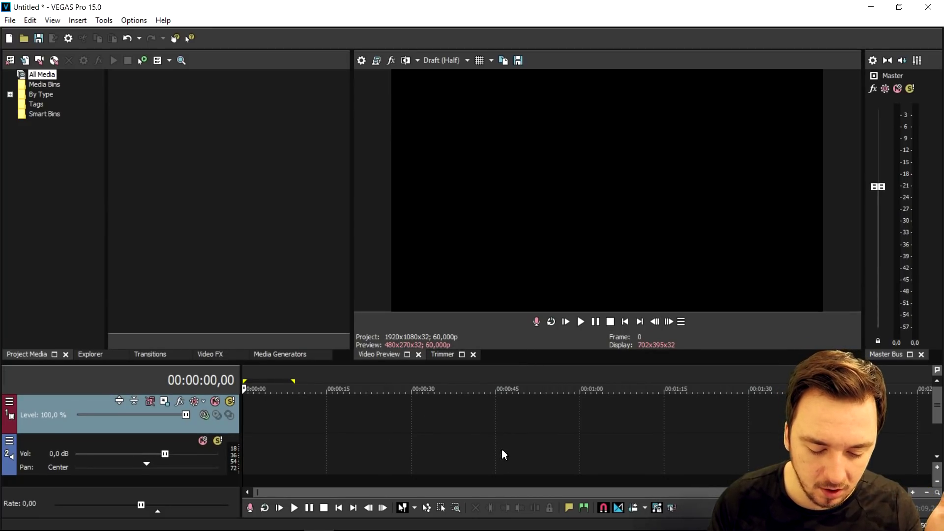
pyautogui.moveTo(479, 362); pyautogui.dragTo(473, 283)
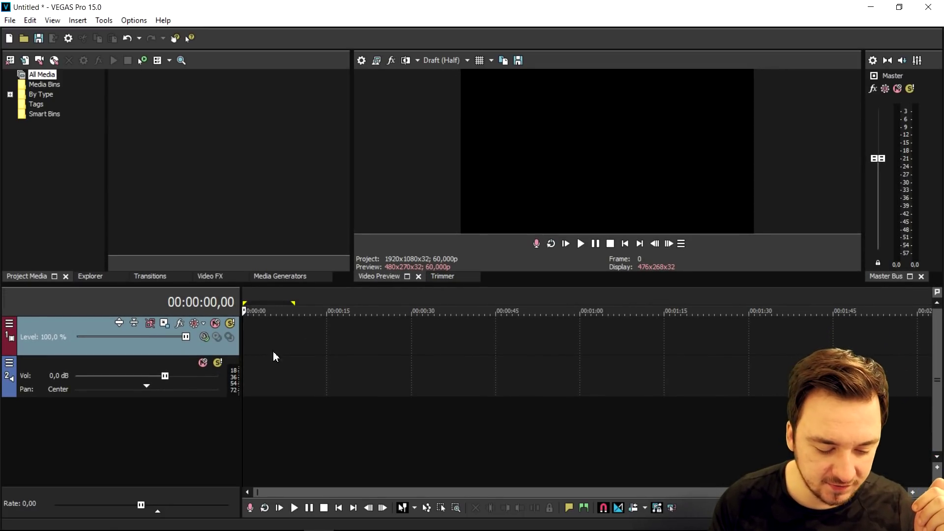
# - Insert a new audio track and a new video track, then drag the timeline splitter up slightly
pyautogui.rightClick(165, 405)
pyautogui.click(213, 426)
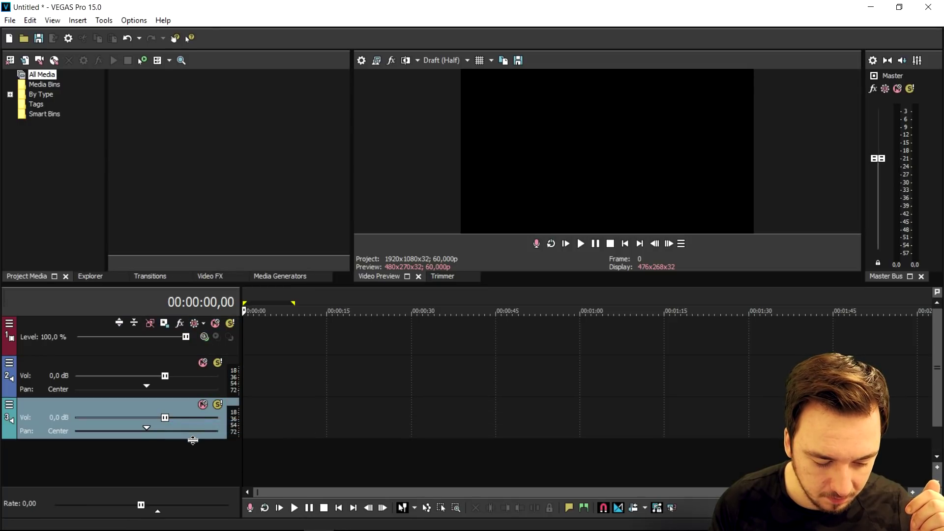
pyautogui.rightClick(203, 453)
pyautogui.click(236, 487)
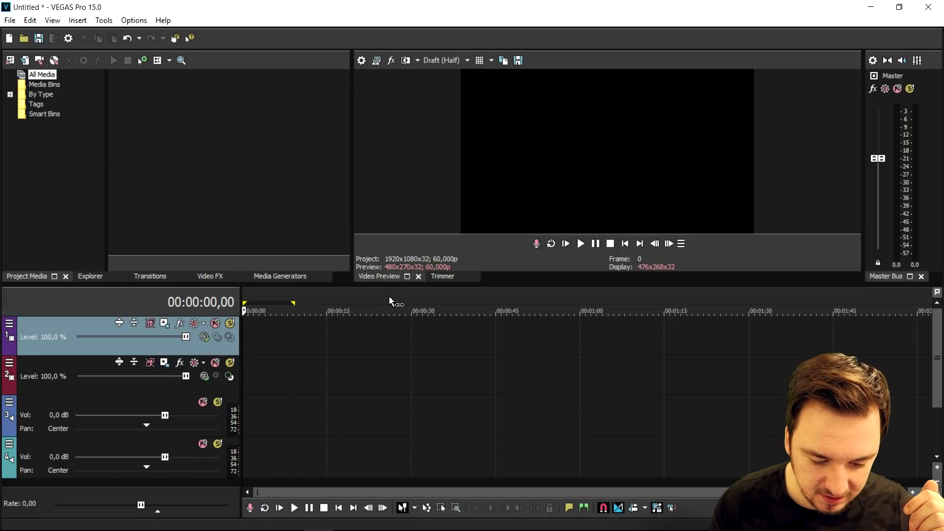
pyautogui.moveTo(395, 285); pyautogui.dragTo(389, 273)
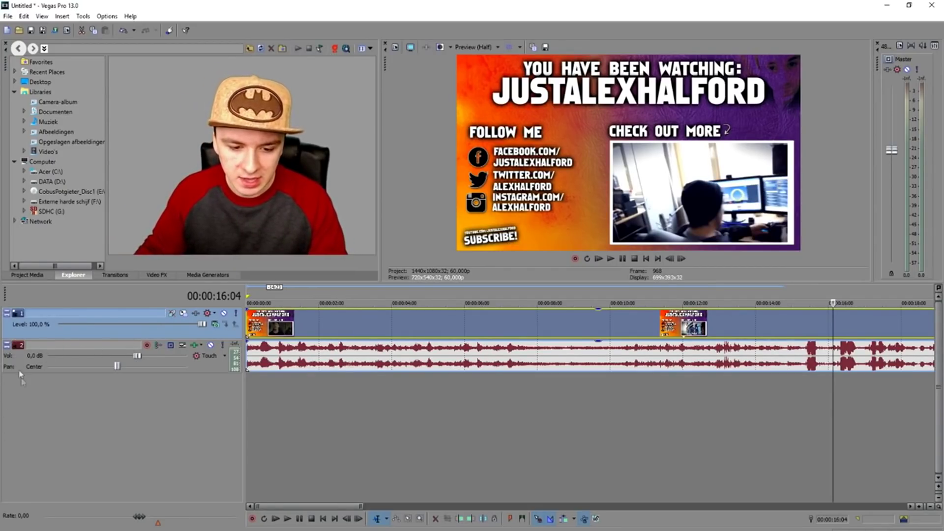
# - Split the end-screen clip with S at about 7.9, 12, 14.5 and 18.6 seconds
pyautogui.scroll(-3, 364, 327)
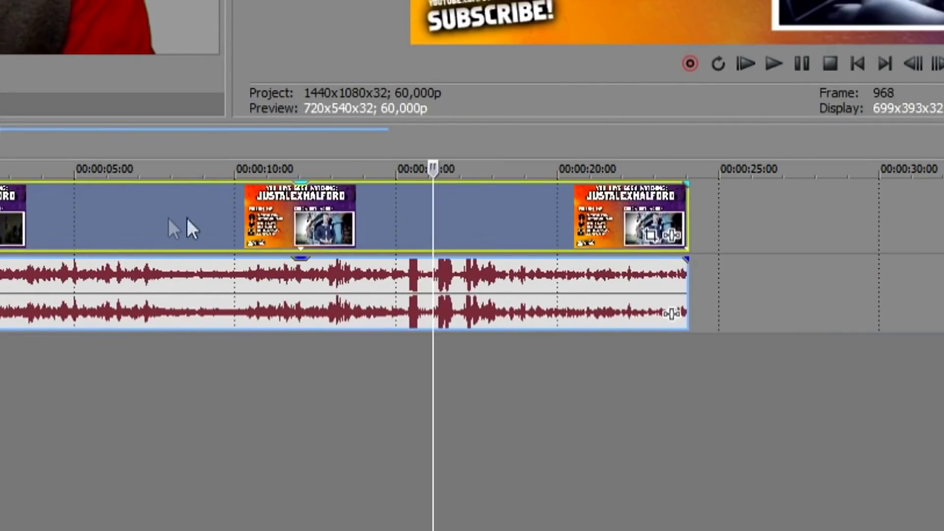
pyautogui.click(168, 219)
pyautogui.press('s')
pyautogui.click(302, 209)
pyautogui.press('s')
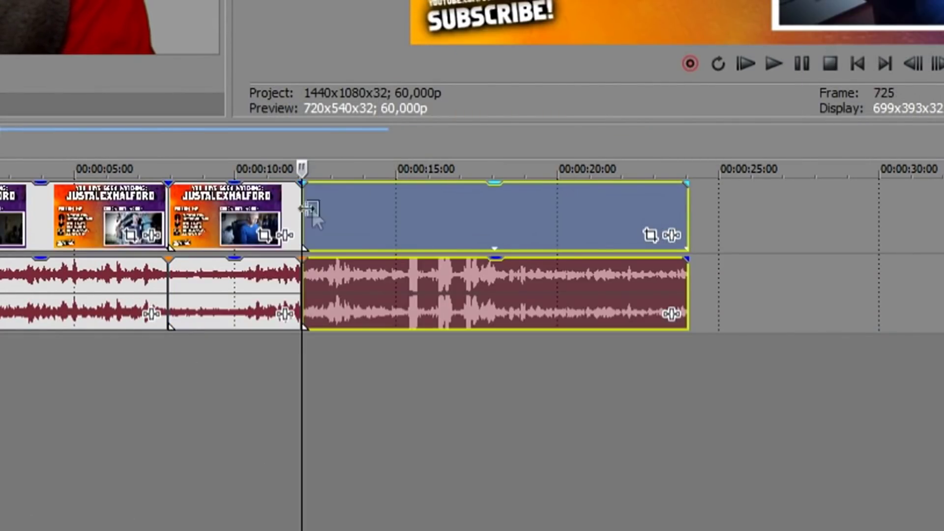
pyautogui.click(381, 217)
pyautogui.press('s')
pyautogui.click(513, 216)
pyautogui.press('s')
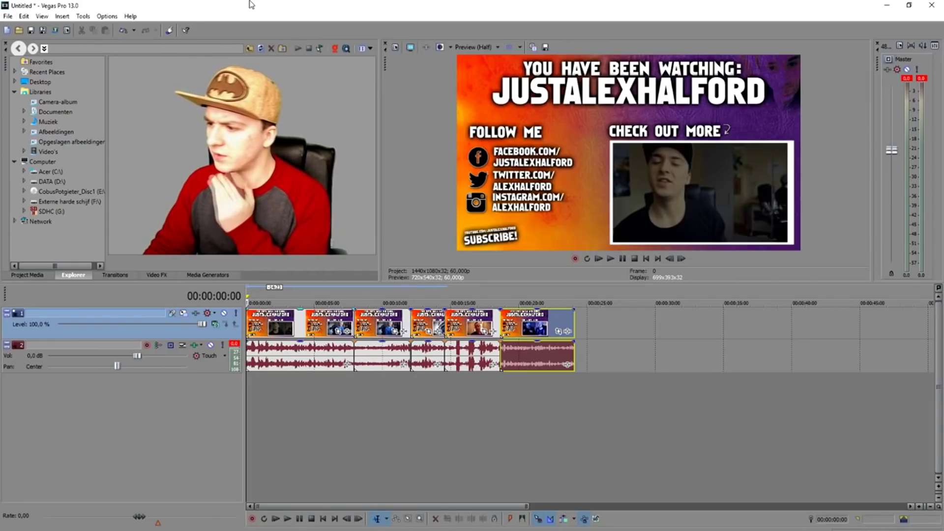
pyautogui.click(589, 421)
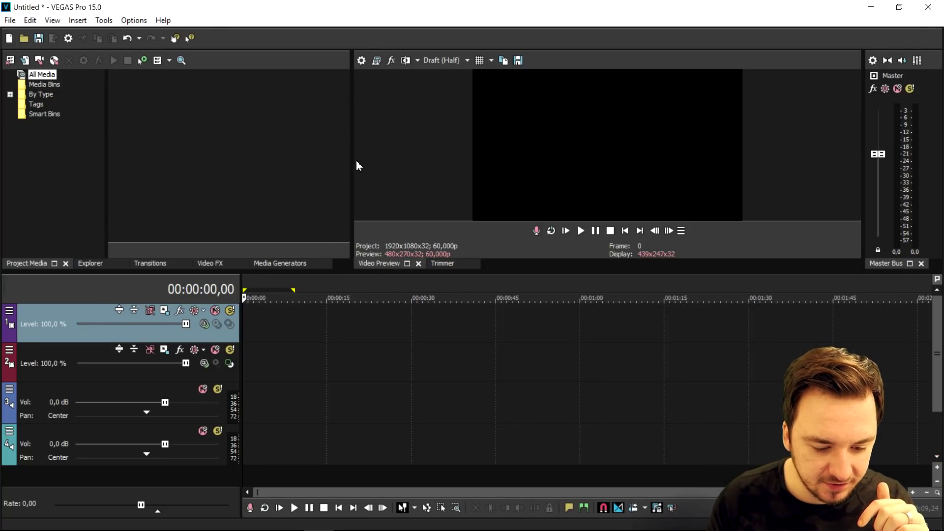
# - Drag the Project Media/Video Preview splitter right, shrinking the preview display to 439x247
pyautogui.moveTo(354, 160); pyautogui.dragTo(461, 168)
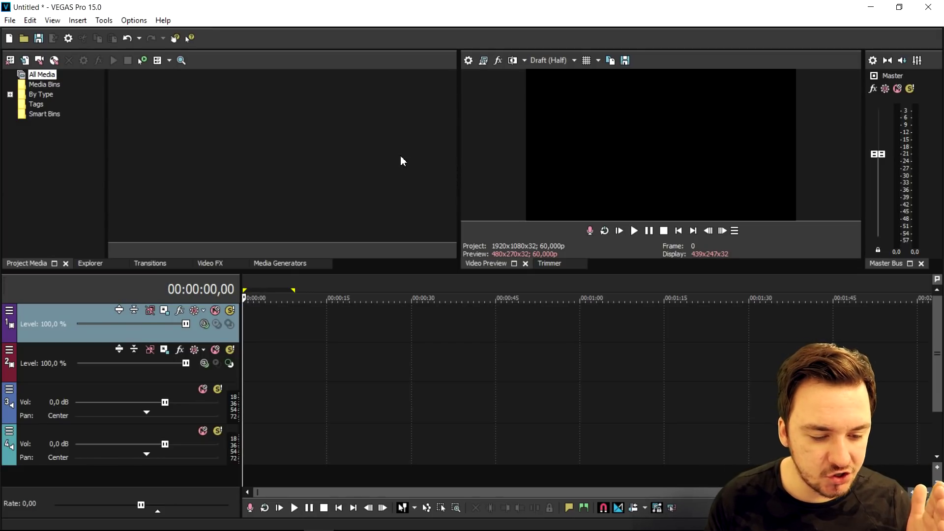
pyautogui.click(133, 20)
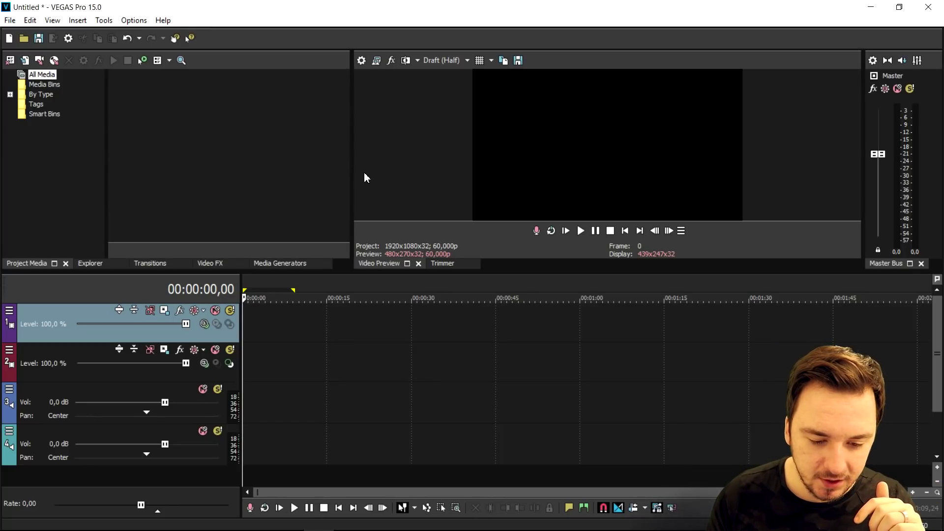
pyautogui.moveTo(354, 160); pyautogui.dragTo(460, 168)
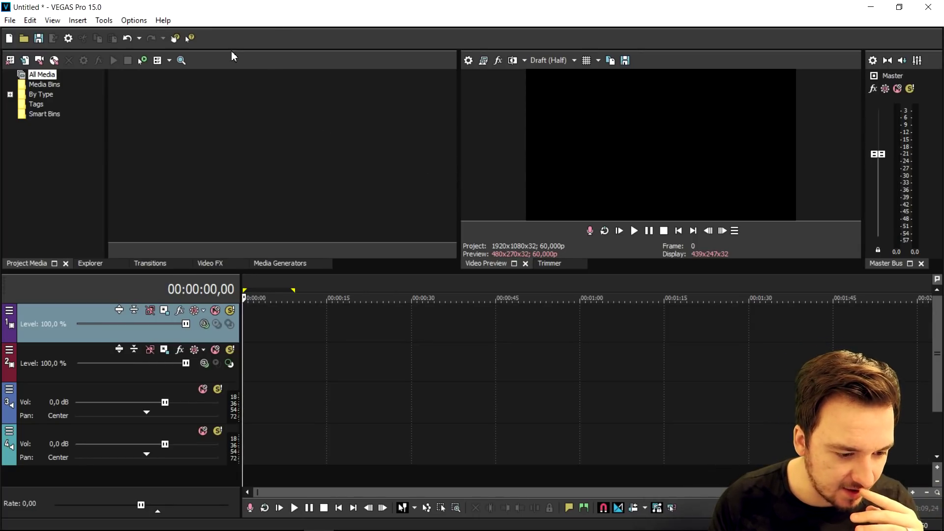
# - In Preferences > Display, set track Color A to bright yellow
pyautogui.click(132, 20)
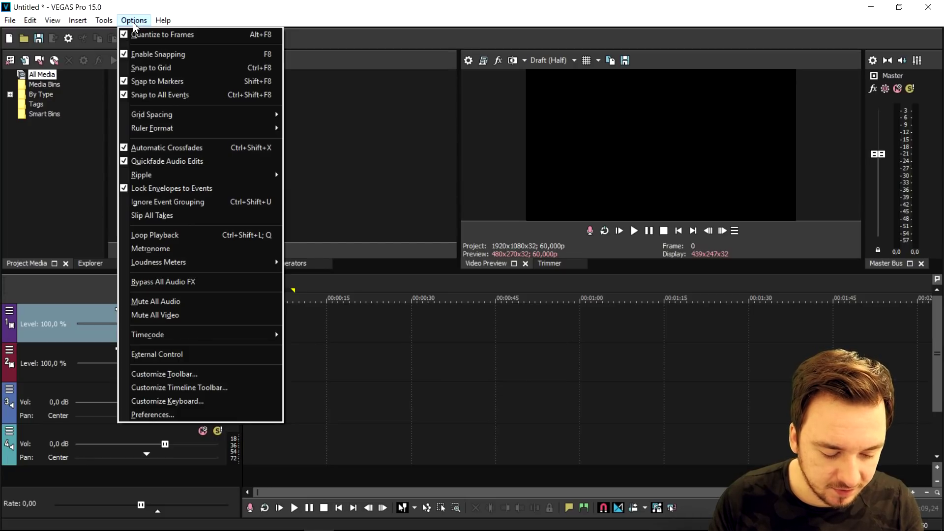
pyautogui.click(221, 414)
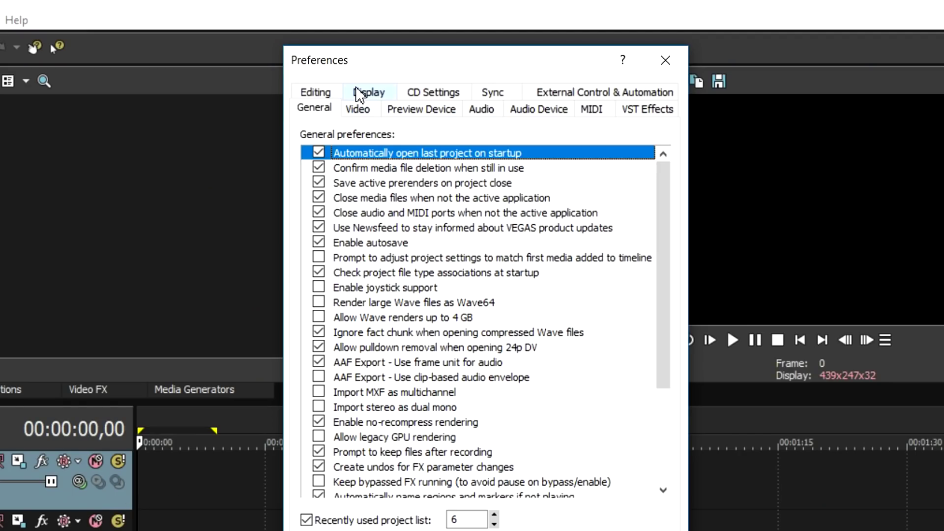
pyautogui.click(369, 93)
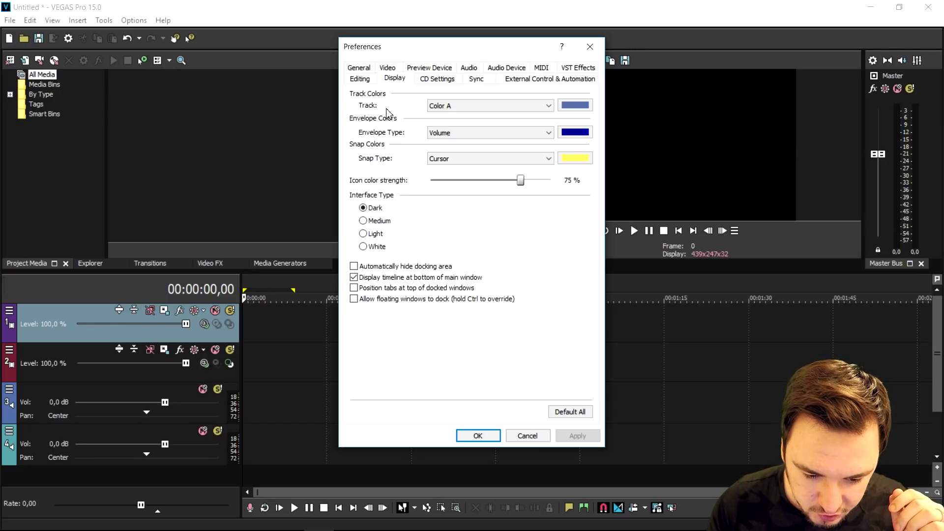
pyautogui.click(469, 106)
pyautogui.click(467, 110)
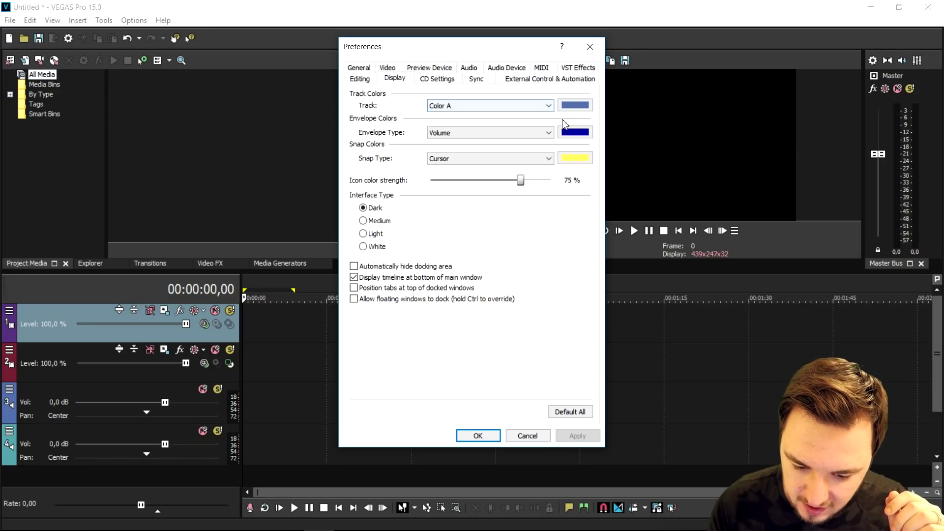
pyautogui.click(575, 105)
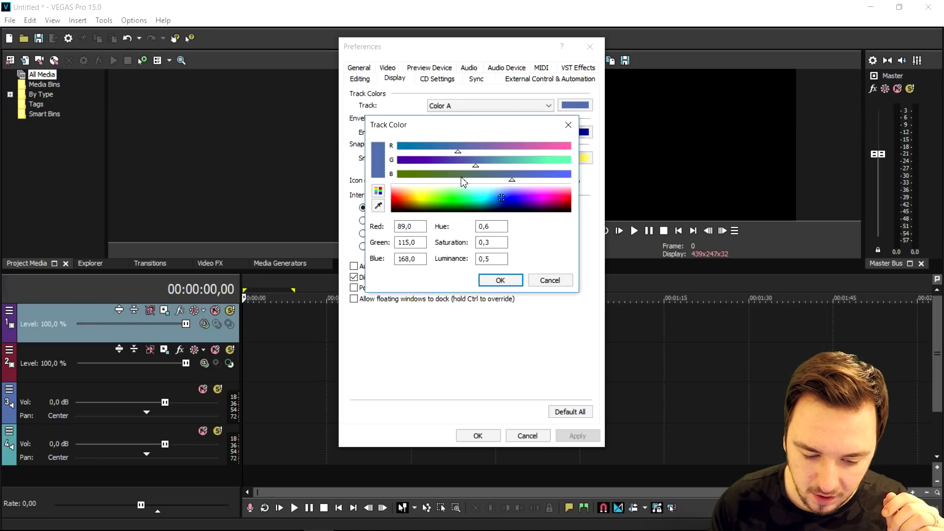
pyautogui.moveTo(421, 199); pyautogui.dragTo(423, 197)
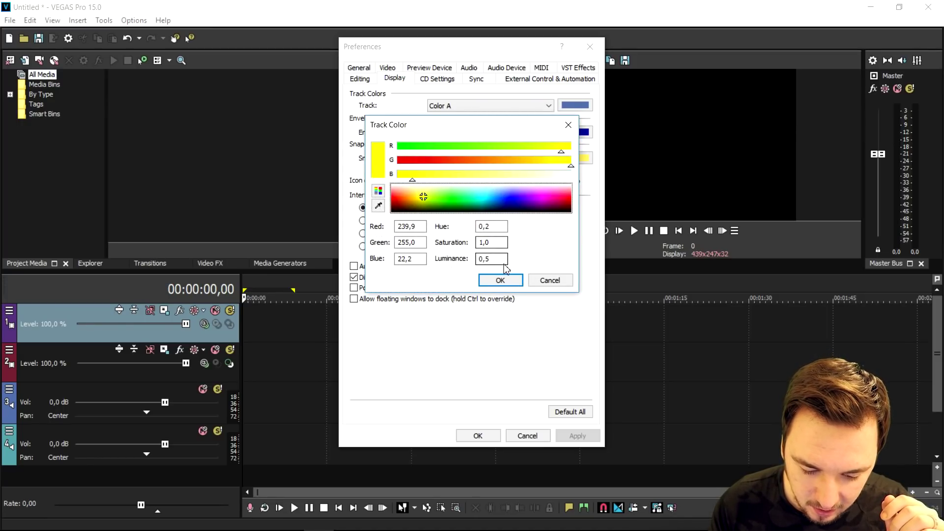
pyautogui.click(500, 279)
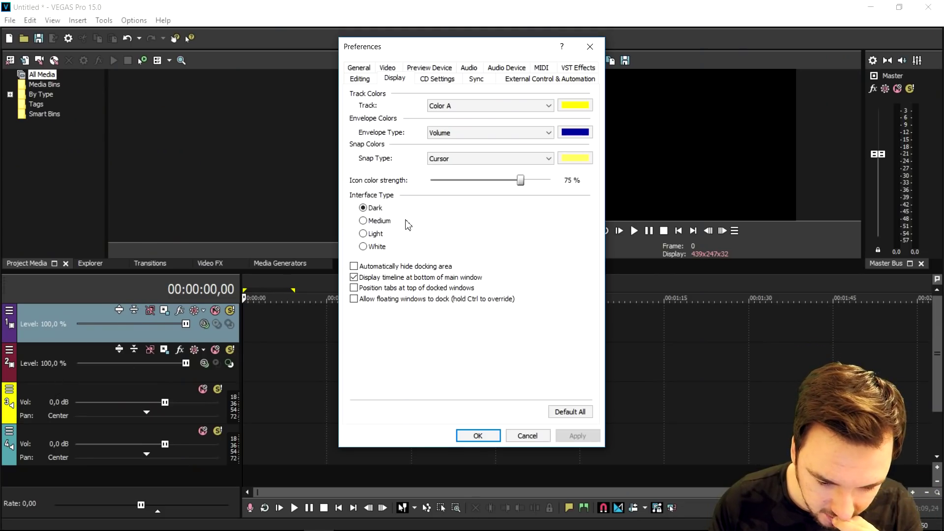
# - Change Color A to dark blue and apply it so track 3 turns blue
pyautogui.click(575, 105)
pyautogui.moveTo(495, 200); pyautogui.dragTo(502, 192)
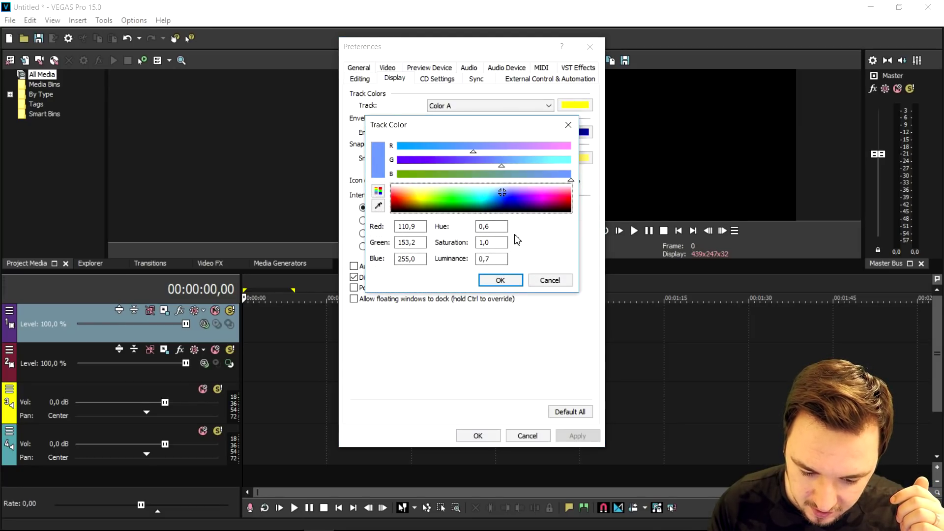
pyautogui.click(509, 208)
pyautogui.click(500, 280)
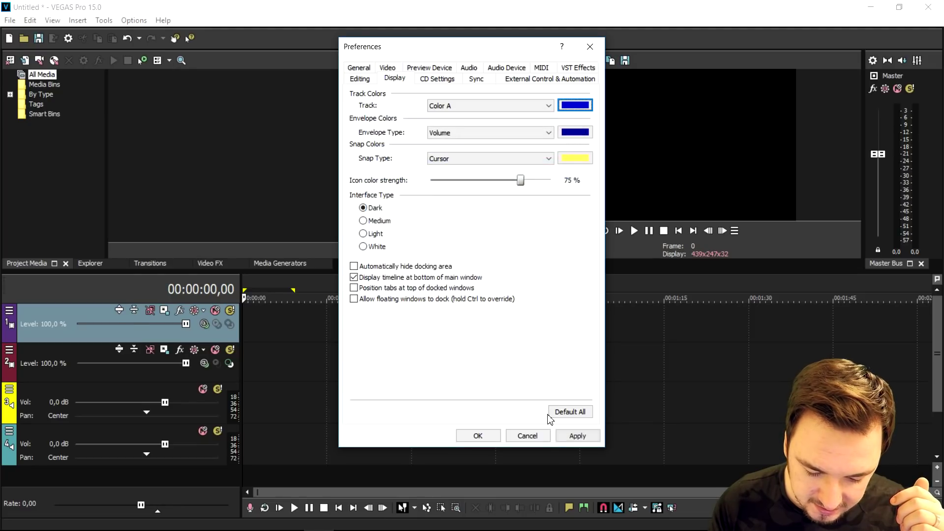
pyautogui.click(570, 437)
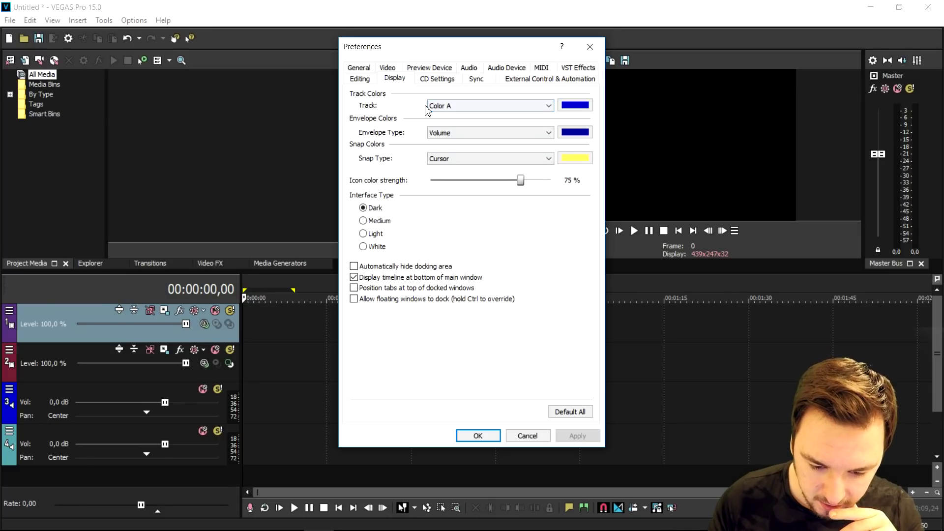
pyautogui.click(365, 79)
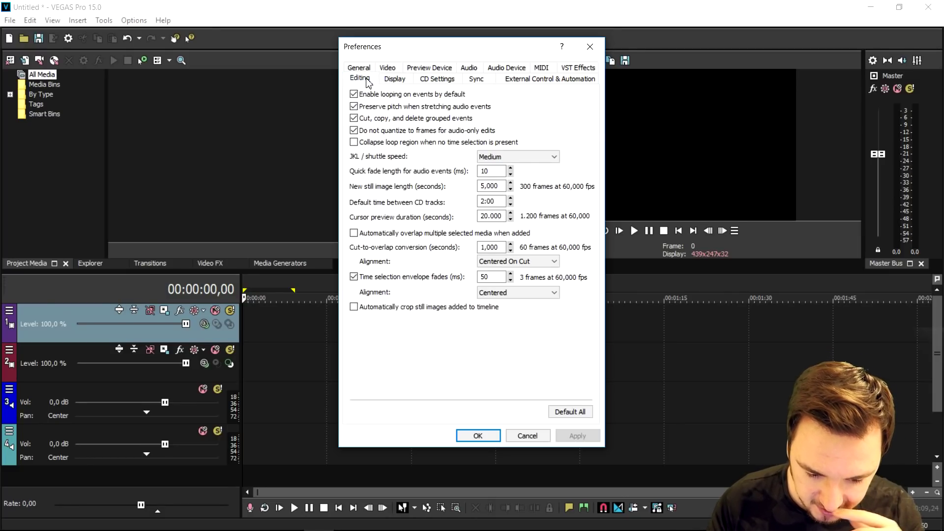
# - Set the Display Interface Type to Dark, apply it, and confirm Preferences with OK
pyautogui.click(359, 68)
pyautogui.click(395, 68)
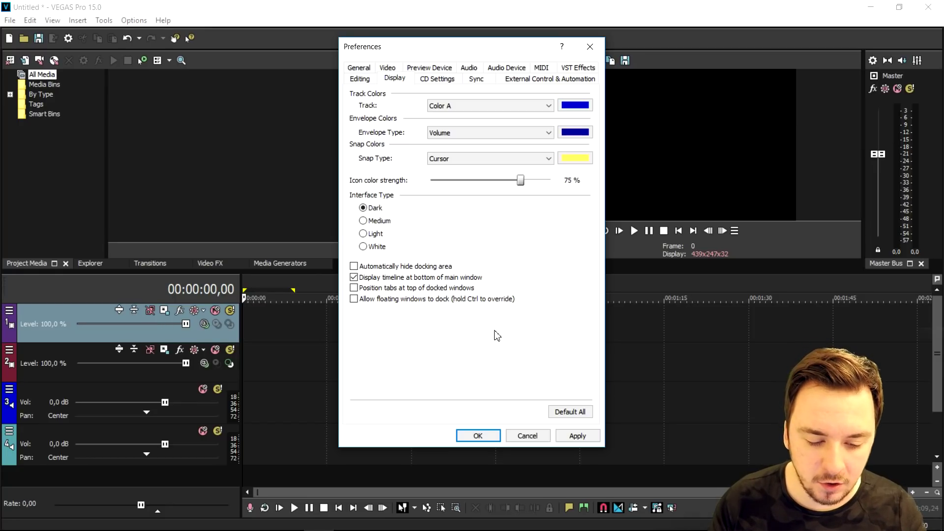
pyautogui.click(377, 222)
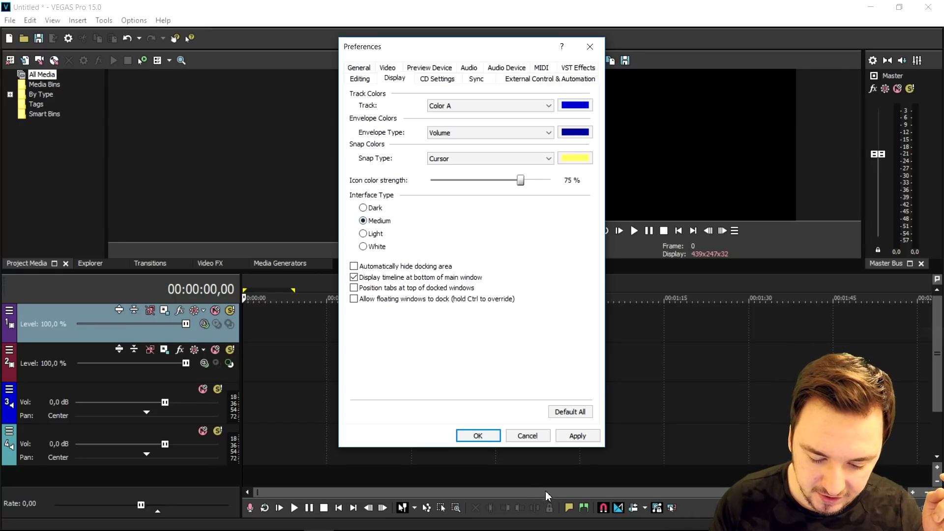
pyautogui.click(373, 207)
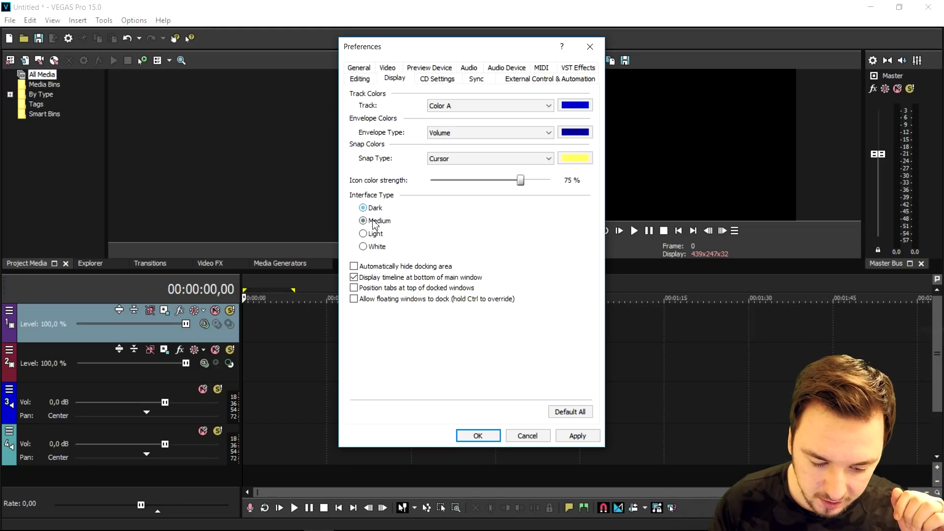
pyautogui.click(579, 436)
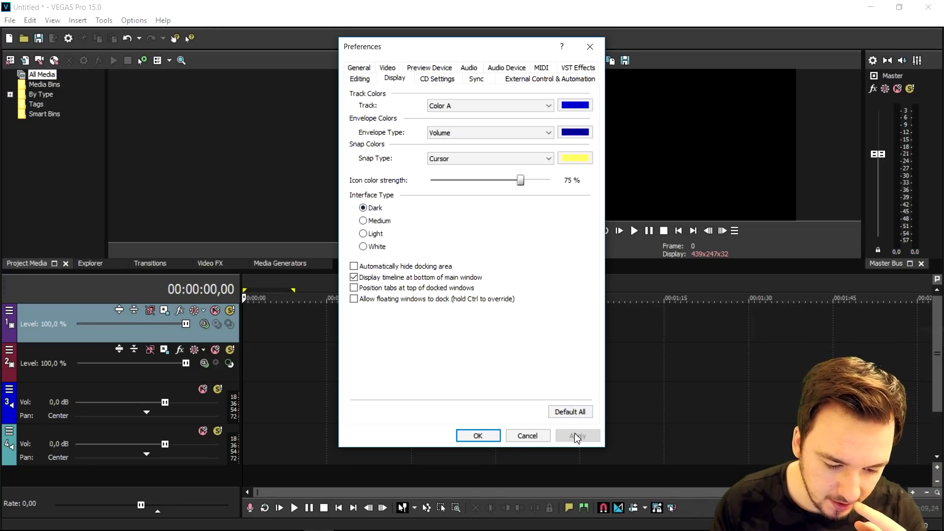
pyautogui.click(477, 435)
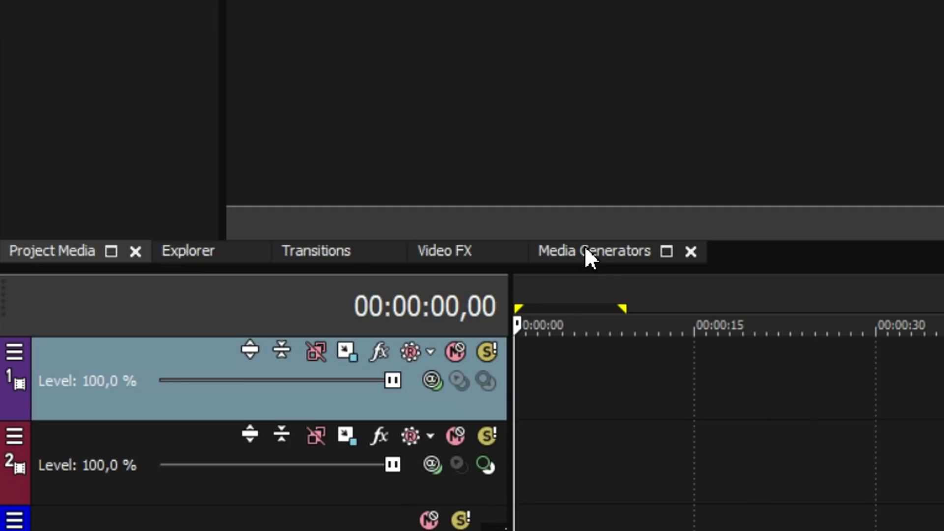
# - Move the Project Media tab after Explorer, then float the Media Generators panel and close it
pyautogui.moveTo(74, 251); pyautogui.dragTo(190, 251)
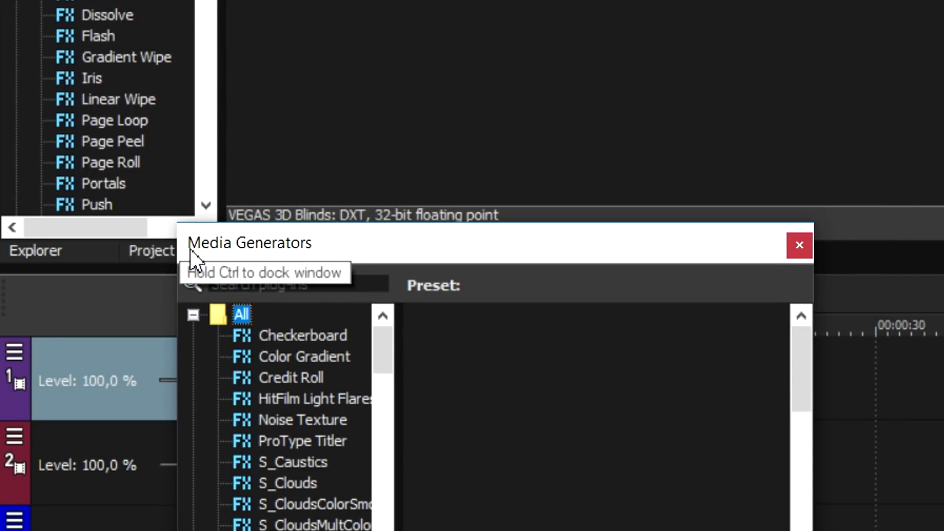
pyautogui.moveTo(350, 256); pyautogui.dragTo(474, 261)
pyautogui.moveTo(224, 268)
pyautogui.mouseDown()
pyautogui.moveTo(255, 265)
pyautogui.moveTo(219, 265)
pyautogui.mouseUp()
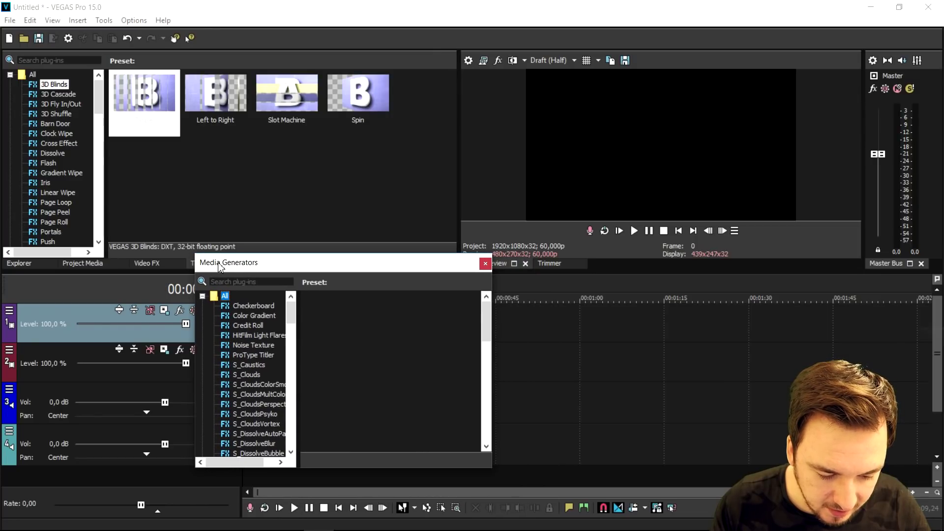
pyautogui.click(486, 263)
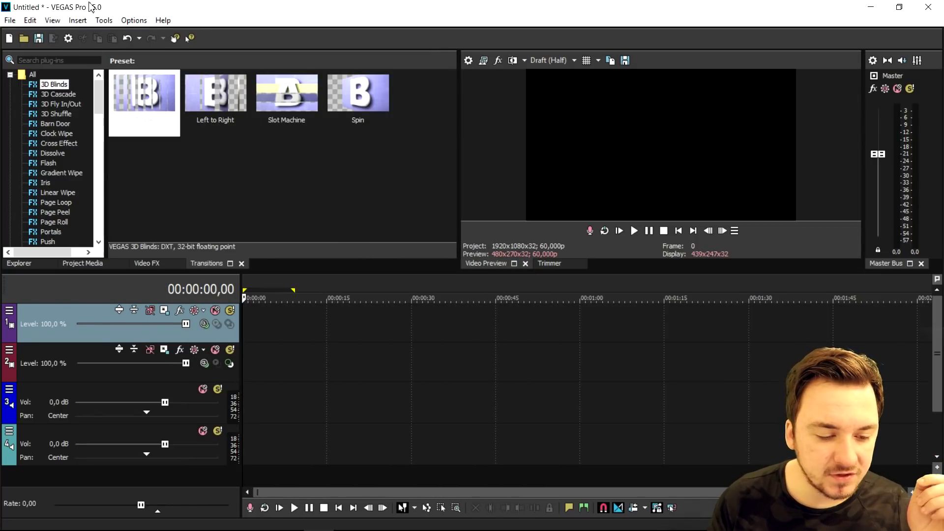
# - Apply the Default Layout so Project Media, Explorer, Transitions, Video FX and Media Generators dock again
pyautogui.click(61, 20)
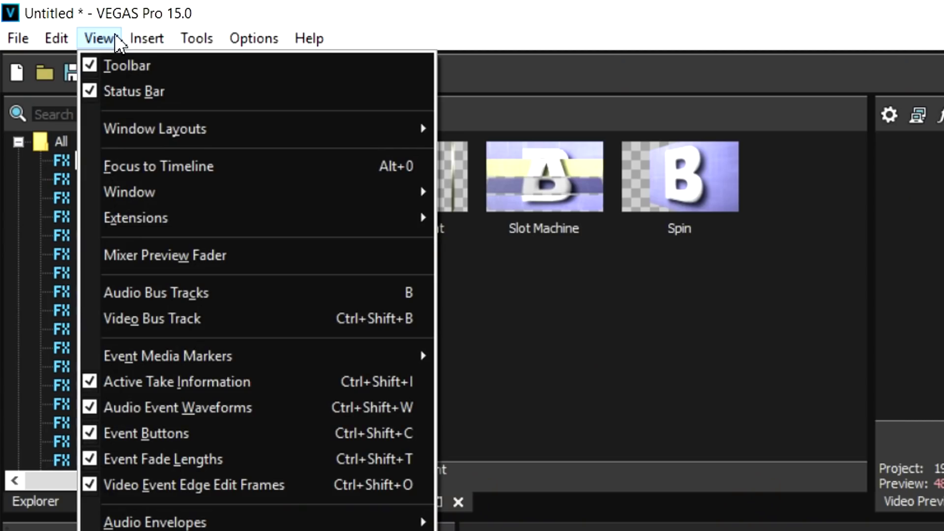
pyautogui.click(61, 20)
pyautogui.click(78, 20)
pyautogui.click(52, 20)
pyautogui.moveTo(197, 128)
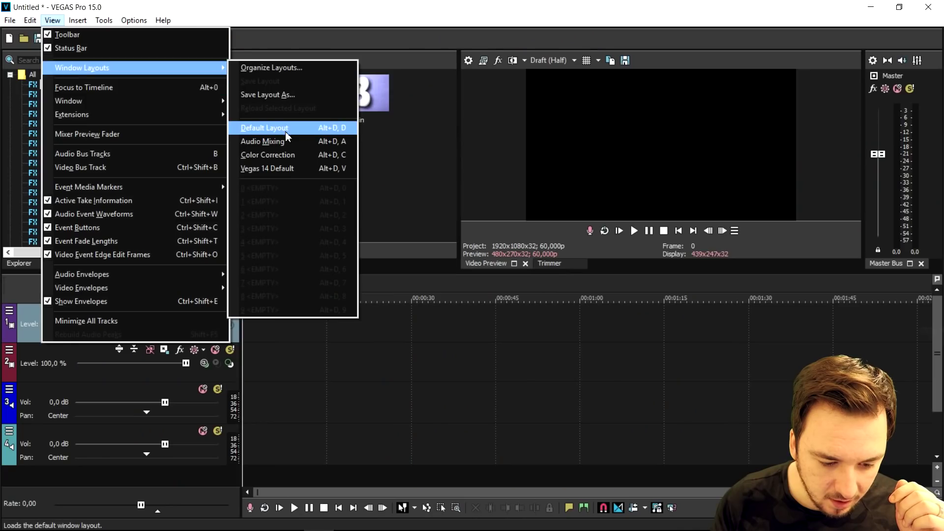
pyautogui.click(536, 243)
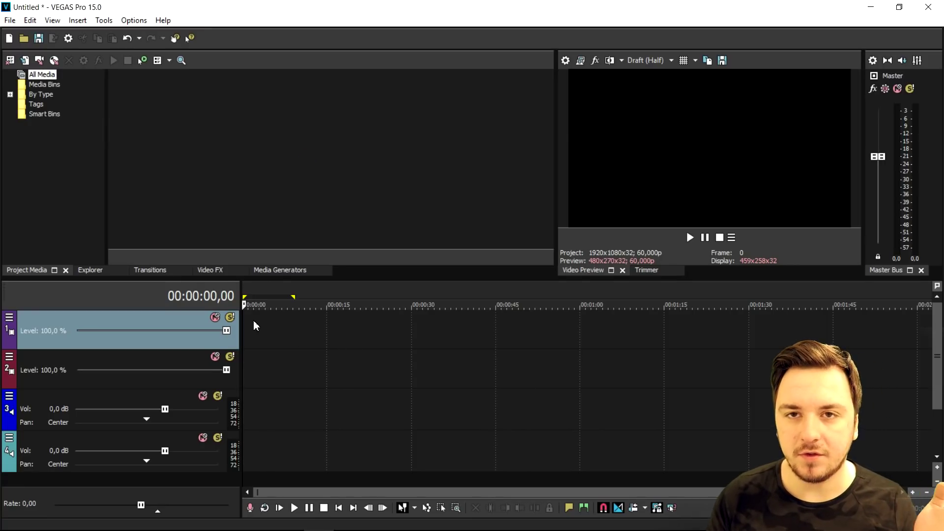
pyautogui.click(731, 238)
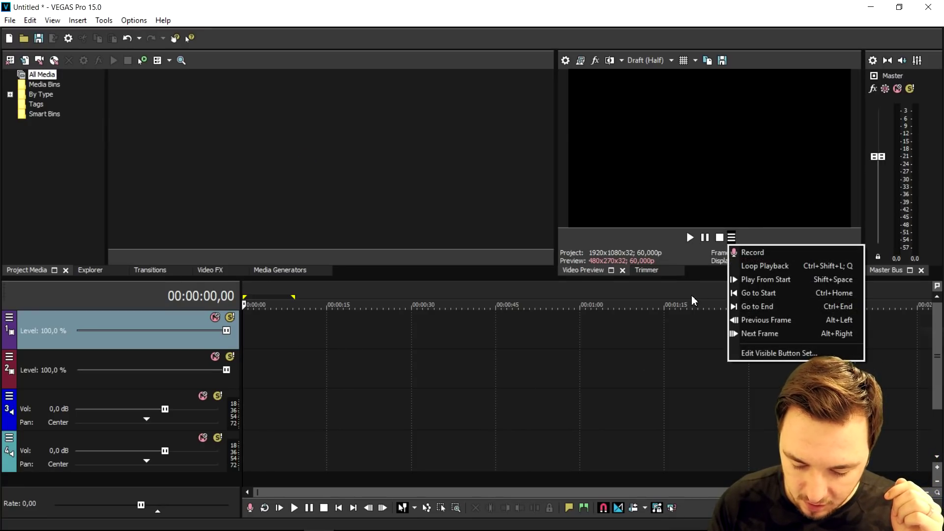
# - Show all ten preview transport buttons, Record, Loop Playback, Play From Start through Next Frame
pyautogui.click(782, 354)
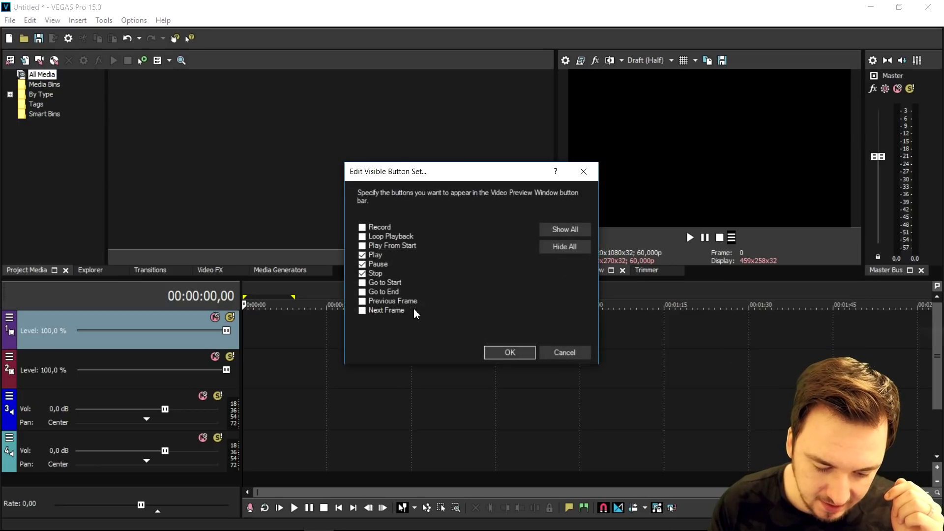
pyautogui.click(362, 310)
pyautogui.click(362, 301)
pyautogui.click(363, 292)
pyautogui.click(363, 273)
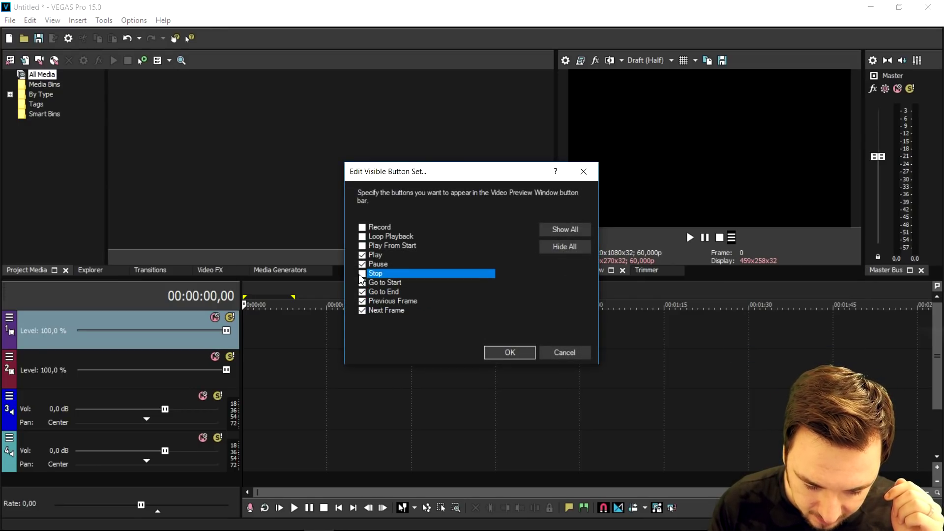
pyautogui.click(363, 282)
pyautogui.click(363, 273)
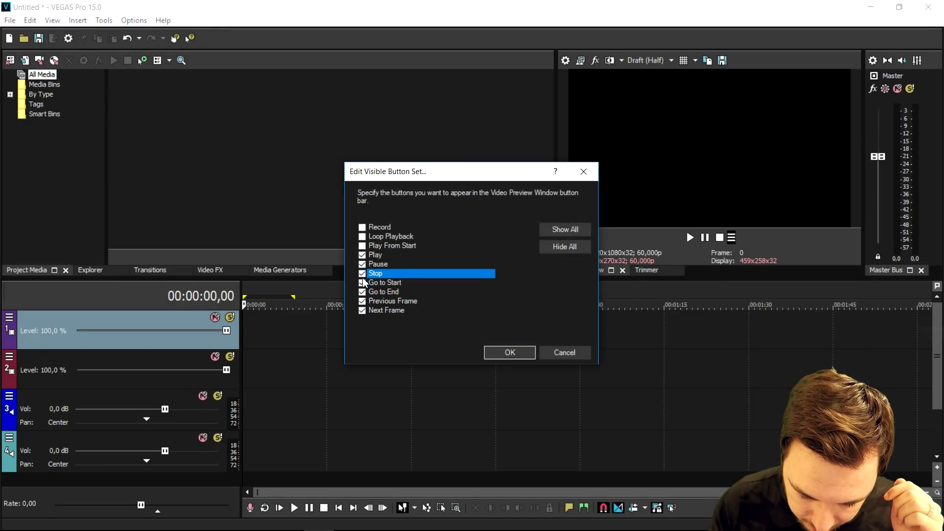
pyautogui.click(365, 247)
pyautogui.click(362, 236)
pyautogui.click(363, 228)
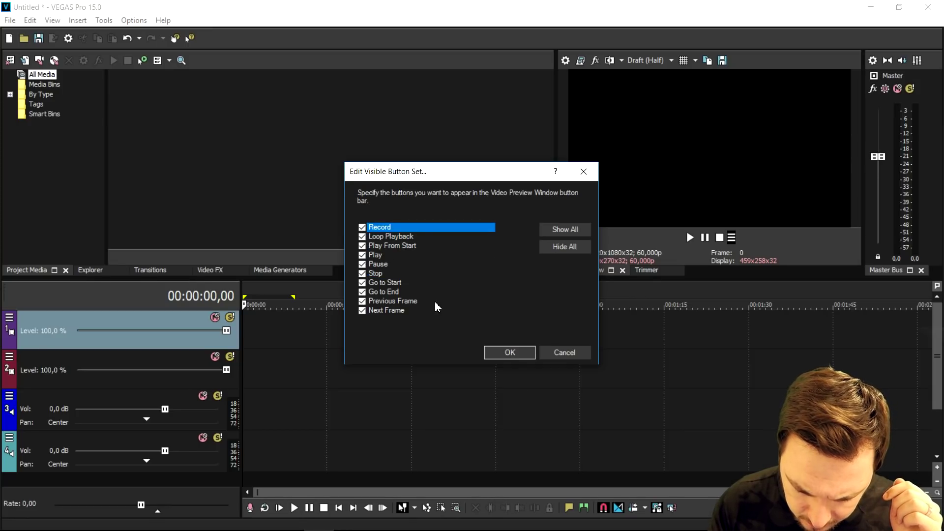
pyautogui.click(511, 355)
pyautogui.click(14, 315)
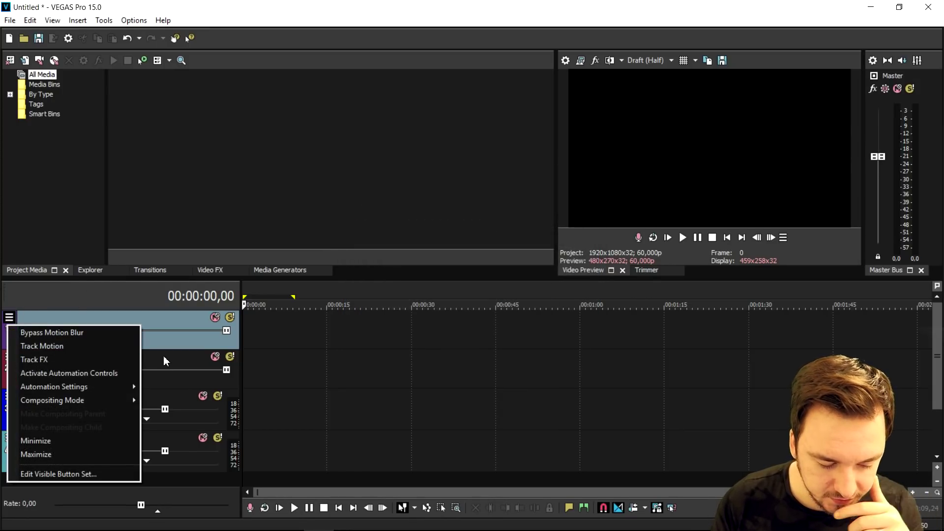
# - Add Min/Max, Compositing Mode/Parent, Automation, Track FX, Bypass Motion Blur and Track Motion buttons to video headers
pyautogui.click(95, 471)
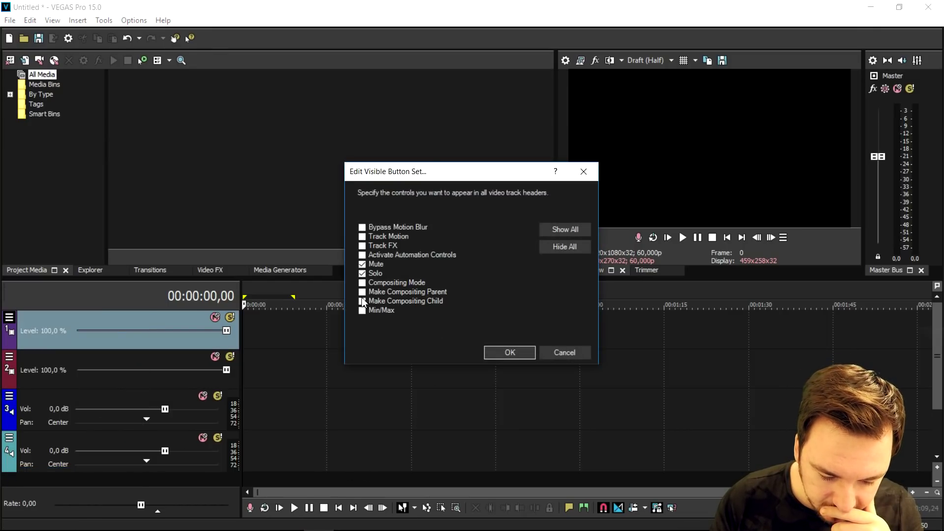
pyautogui.click(362, 310)
pyautogui.click(362, 282)
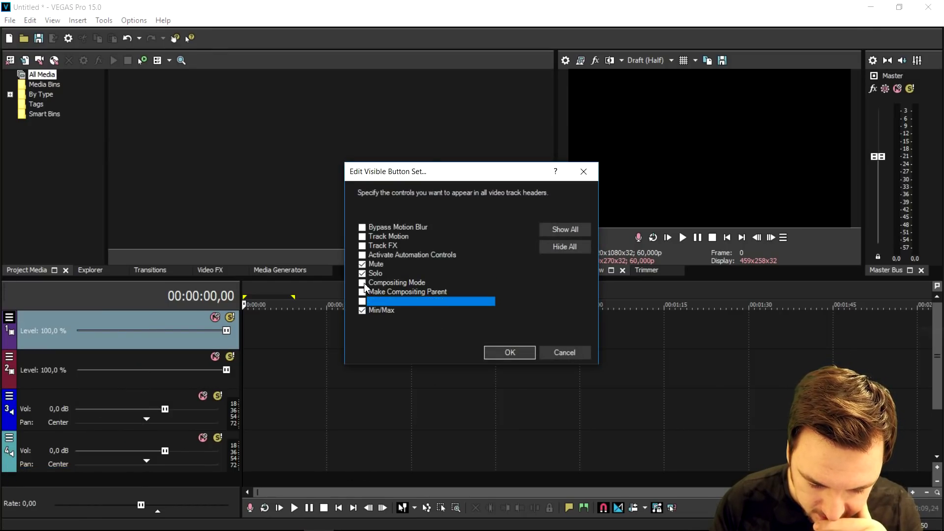
pyautogui.click(362, 292)
pyautogui.click(274, 246)
pyautogui.click(273, 230)
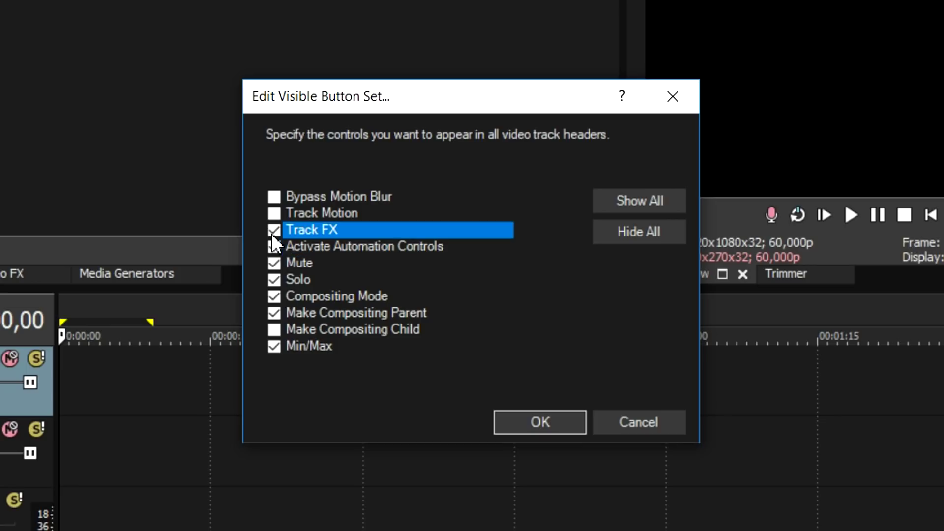
pyautogui.click(272, 213)
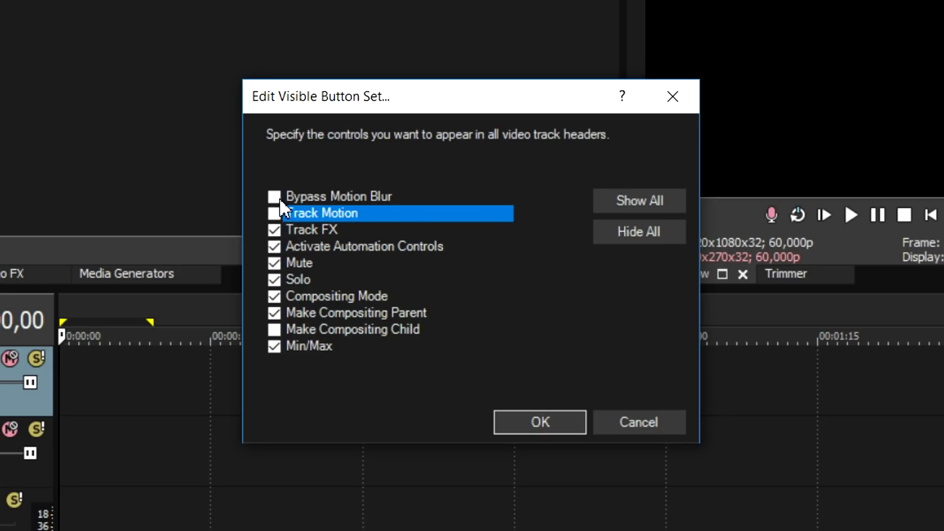
pyautogui.click(274, 196)
pyautogui.click(274, 213)
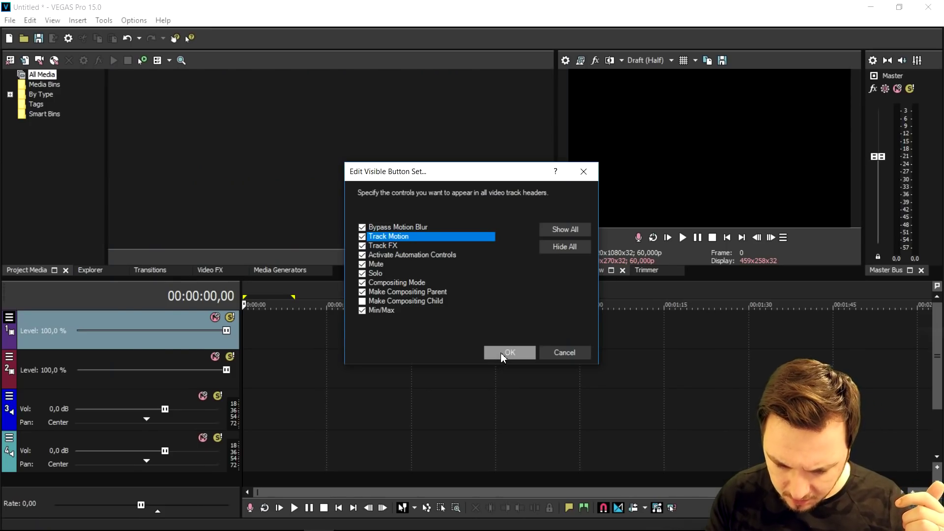
pyautogui.click(501, 353)
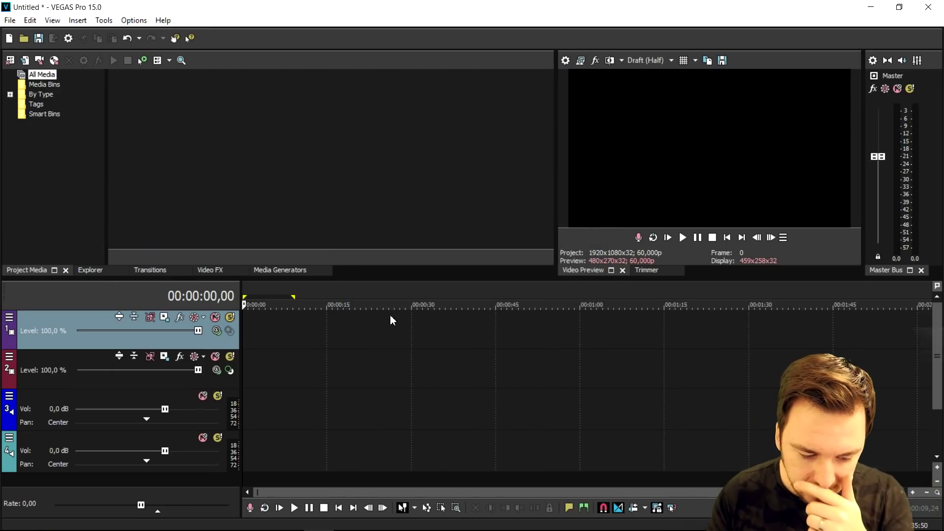